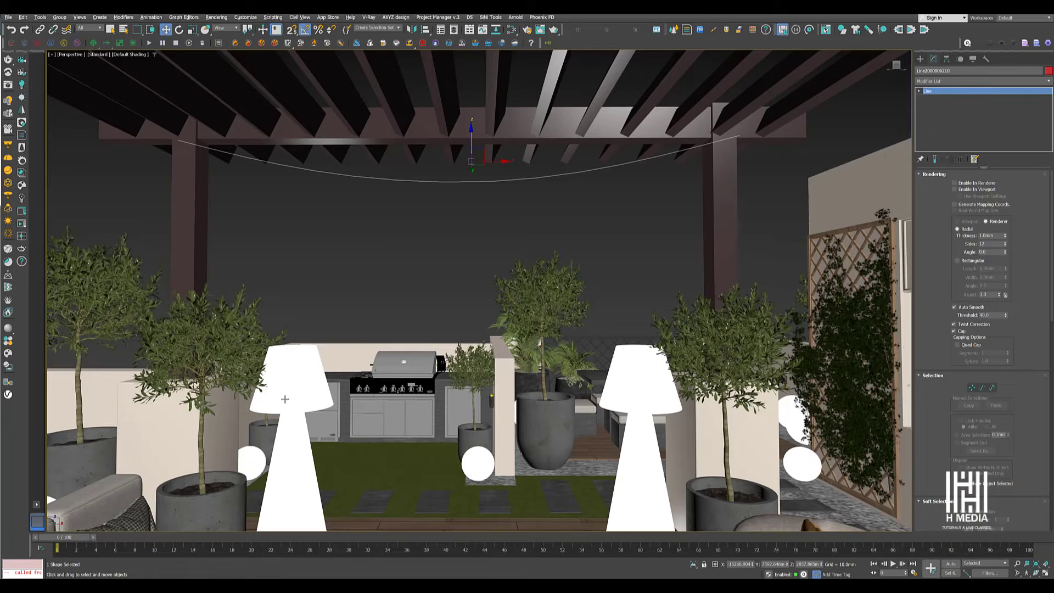
Run the script file Stringlight generator.mzp and move its String Light dialog away from the centre of the pergola.
{"action": "middle_click_drag", "start_coordinate": [429, 227], "coordinate": [481, 202]}
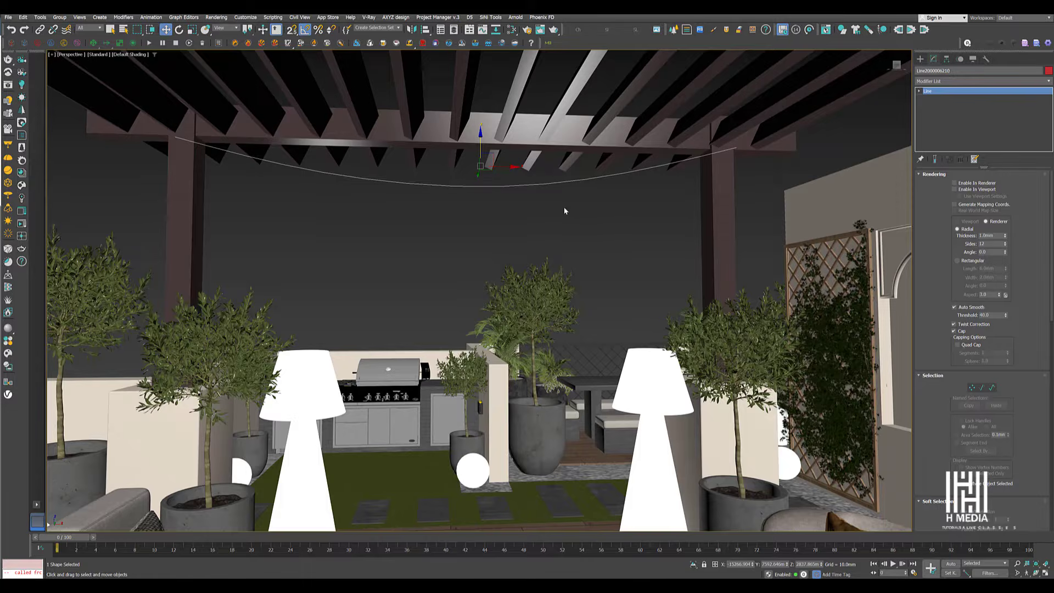
{"action": "middle_click_drag", "start_coordinate": [565, 210], "coordinate": [487, 300], "text": "alt"}
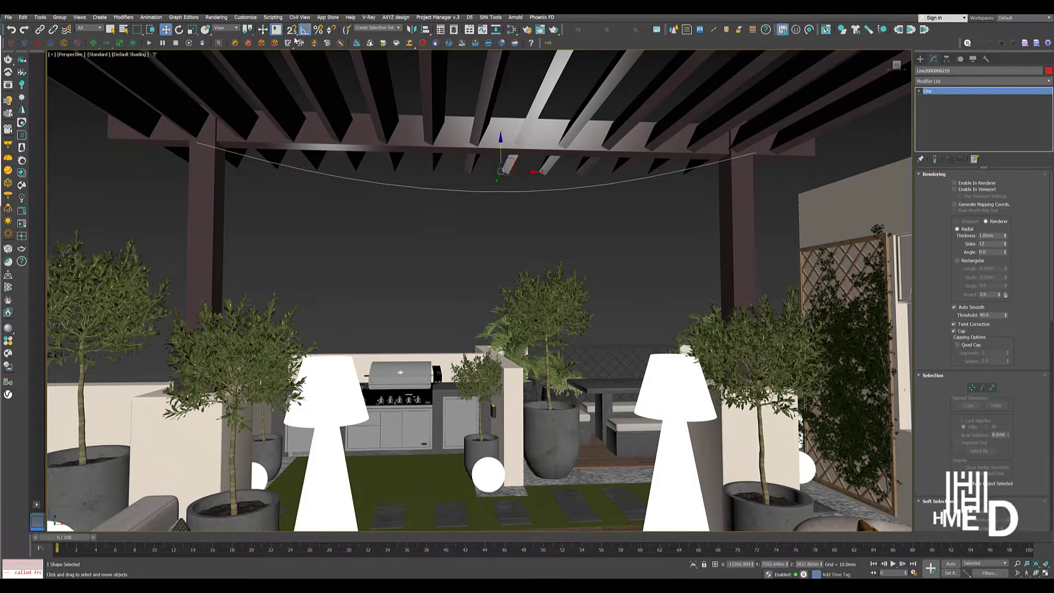
{"action": "left_click", "coordinate": [272, 18]}
{"action": "left_click", "coordinate": [290, 114]}
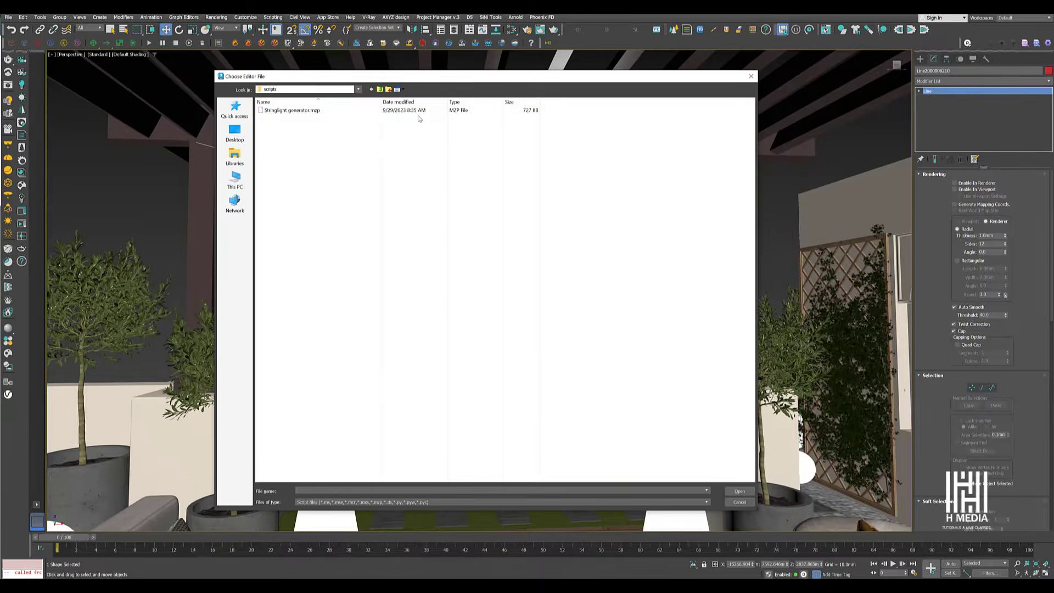
{"action": "left_click", "coordinate": [293, 111]}
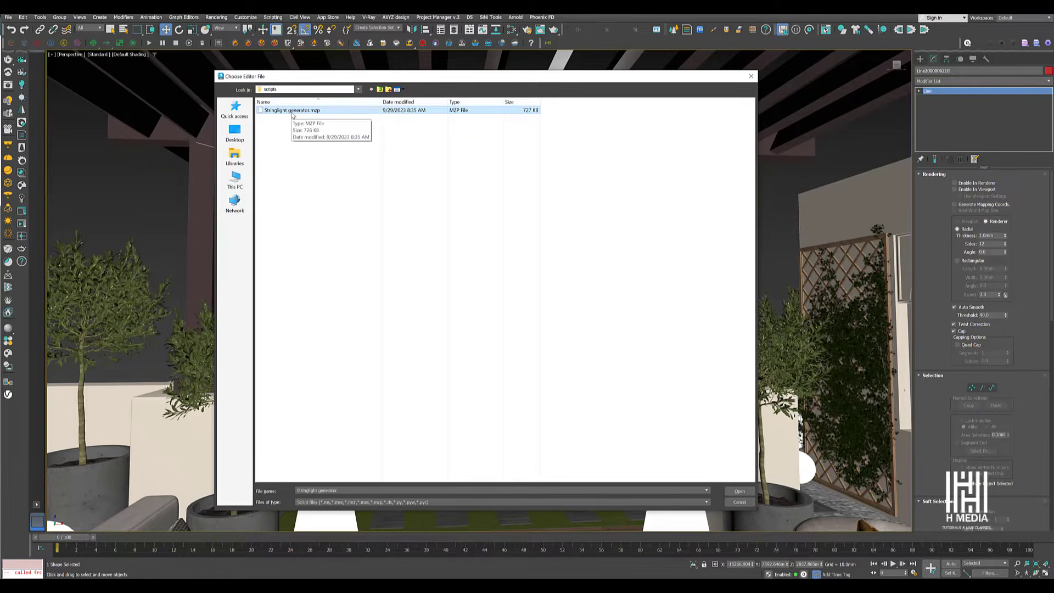
{"action": "left_click", "coordinate": [743, 494]}
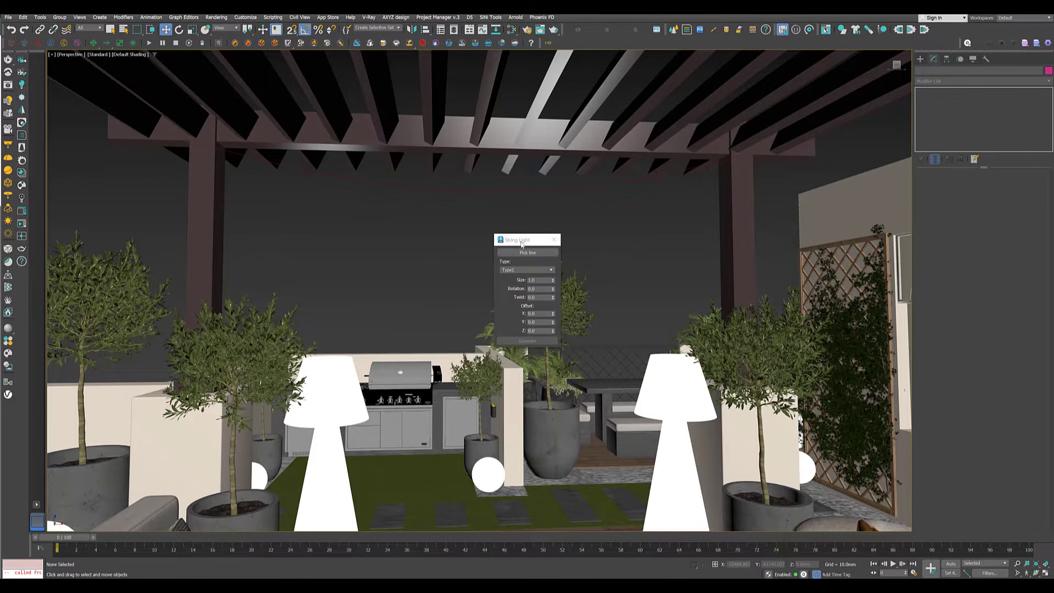
{"action": "left_click_drag", "start_coordinate": [536, 246], "coordinate": [261, 217]}
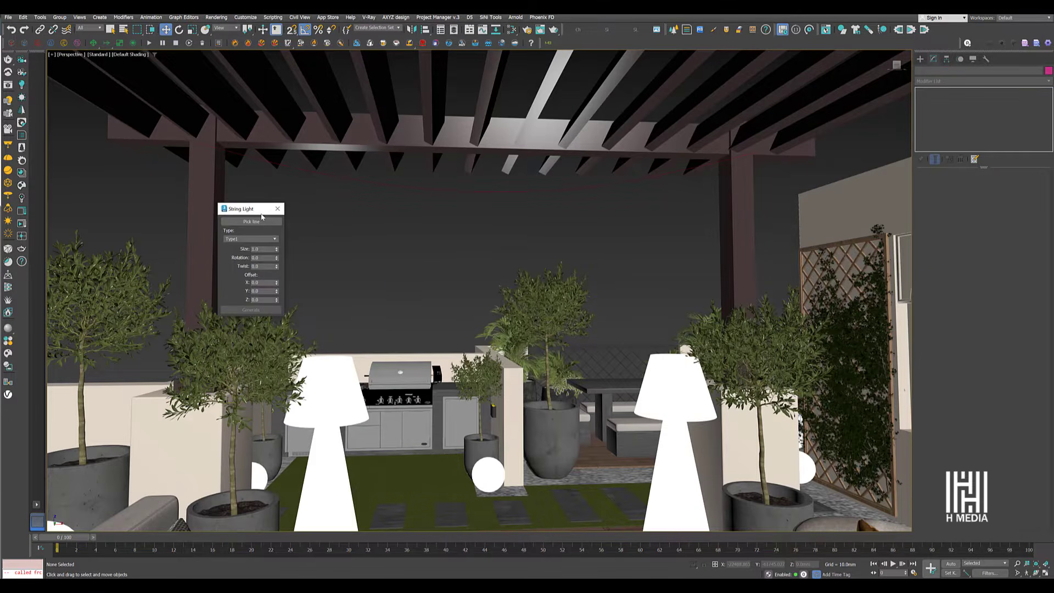
Pick the curved line hanging between the pergola posts as the path for the string light.
{"action": "left_click_drag", "start_coordinate": [351, 237], "coordinate": [367, 248], "text": "alt"}
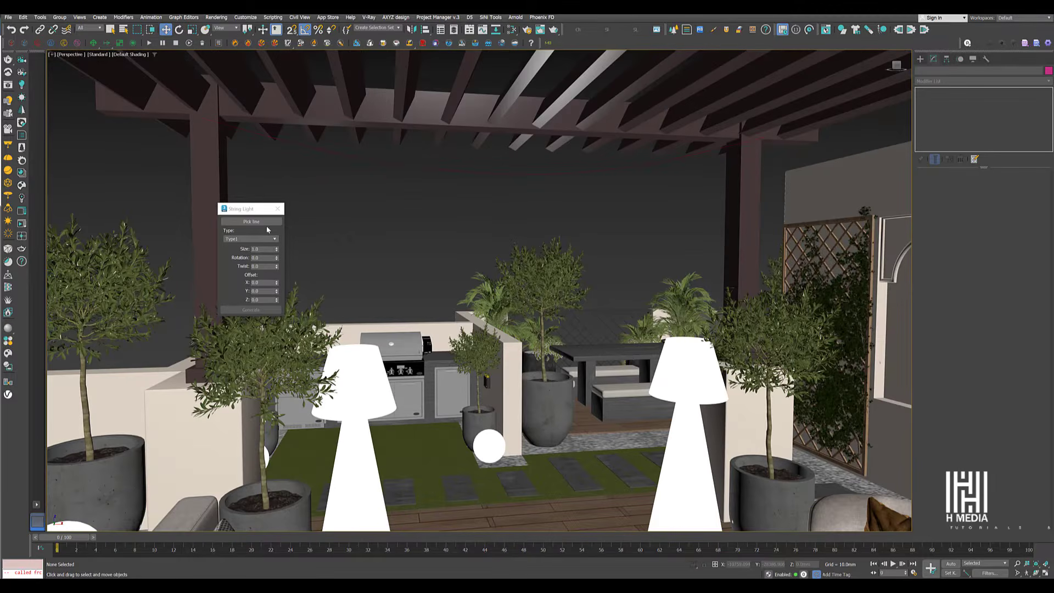
{"action": "left_click", "coordinate": [263, 220]}
{"action": "left_click", "coordinate": [264, 222]}
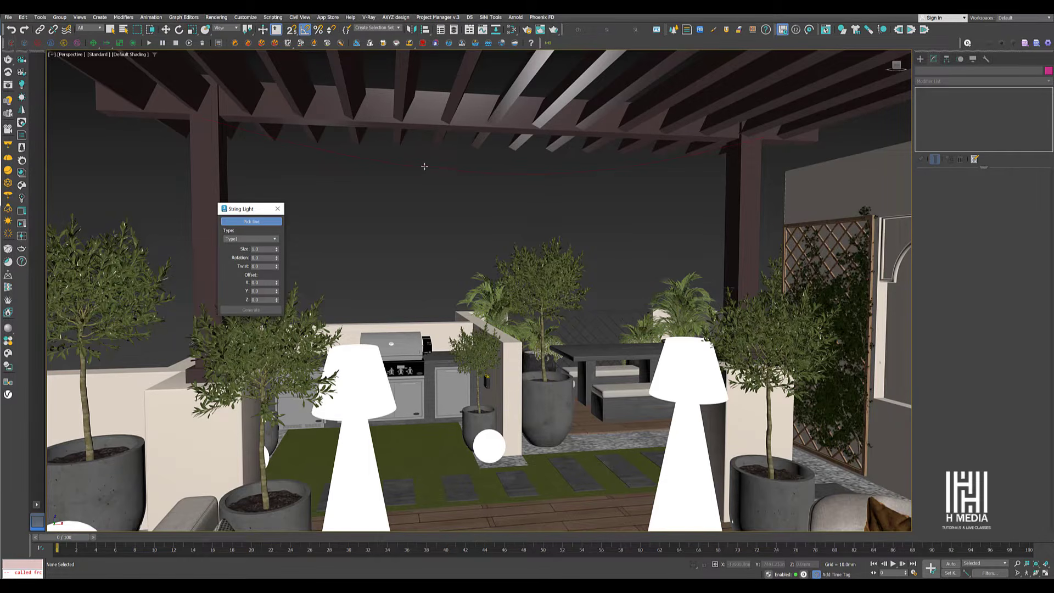
{"action": "left_click", "coordinate": [424, 167]}
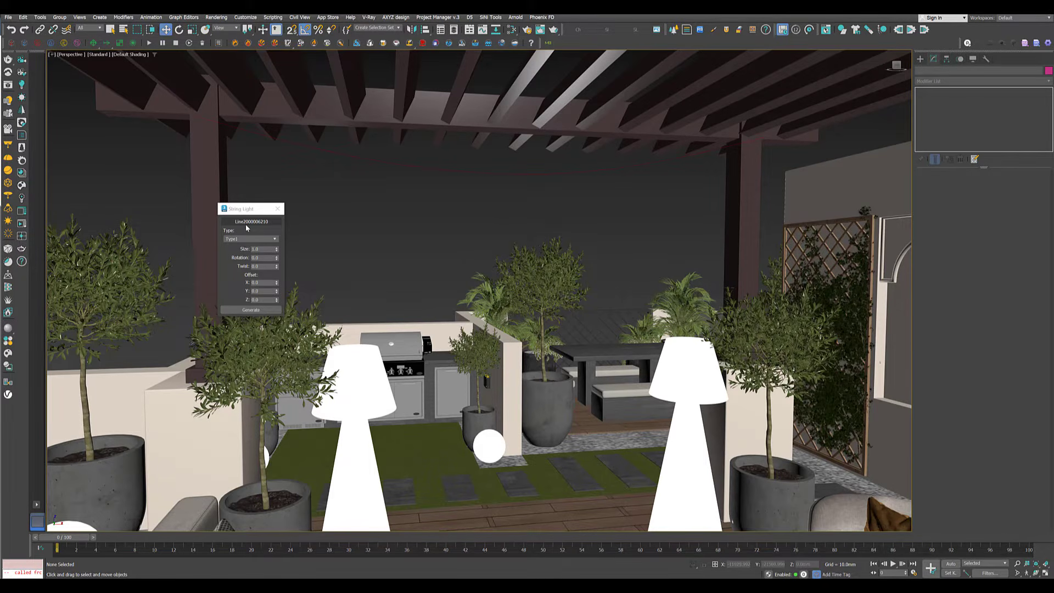
Choose light Type8 and generate the string light along the picked line.
{"action": "left_click", "coordinate": [273, 239]}
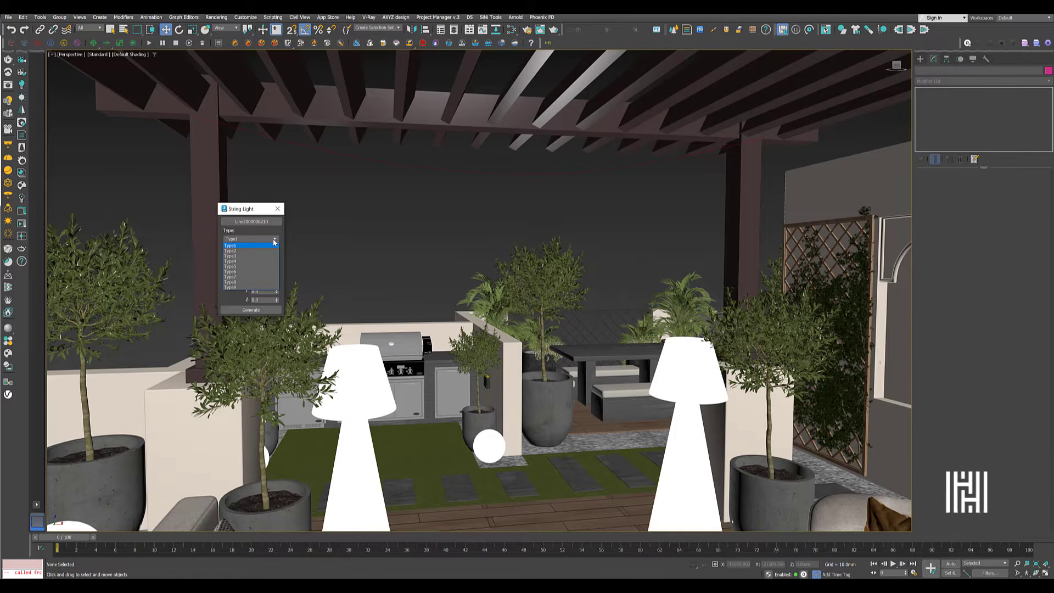
{"action": "left_click", "coordinate": [241, 282]}
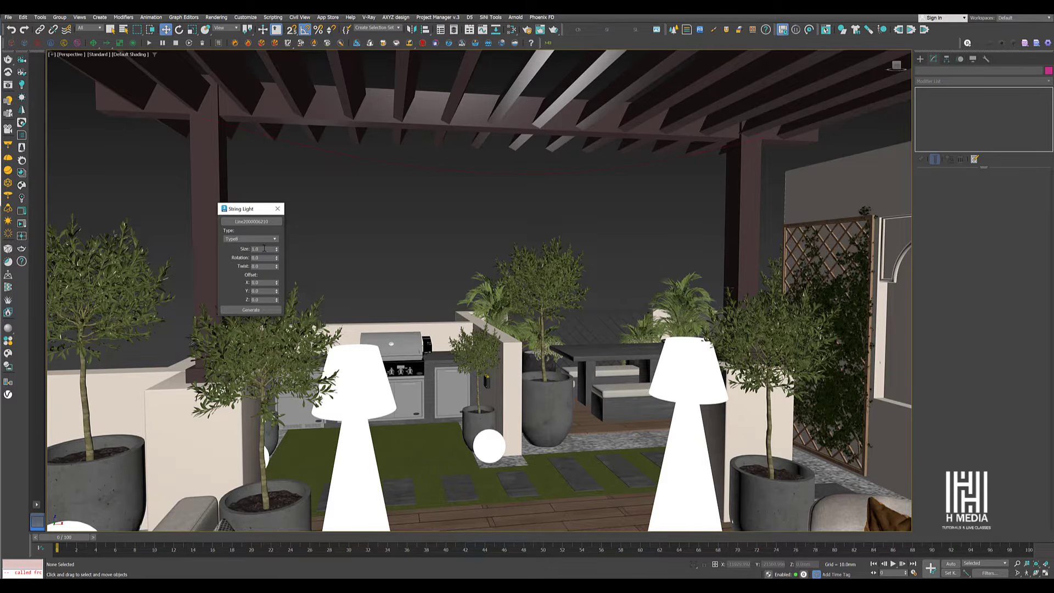
{"action": "left_click", "coordinate": [264, 248]}
{"action": "left_click", "coordinate": [254, 266]}
{"action": "left_click", "coordinate": [249, 311]}
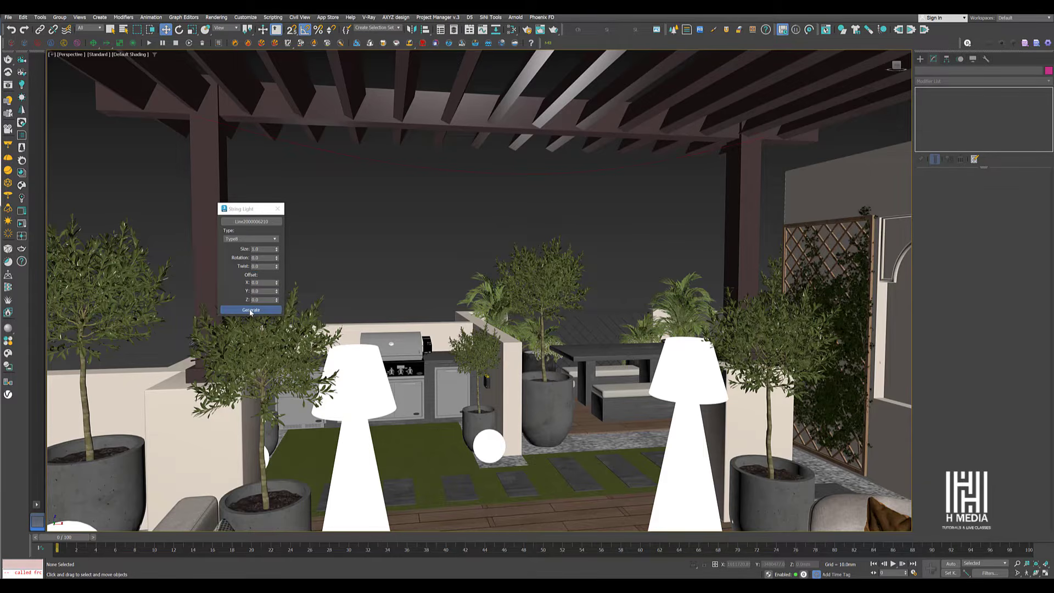
Set the string light's size to 2.0.
{"action": "scroll", "coordinate": [404, 166], "scroll_direction": "up", "scroll_amount": 5}
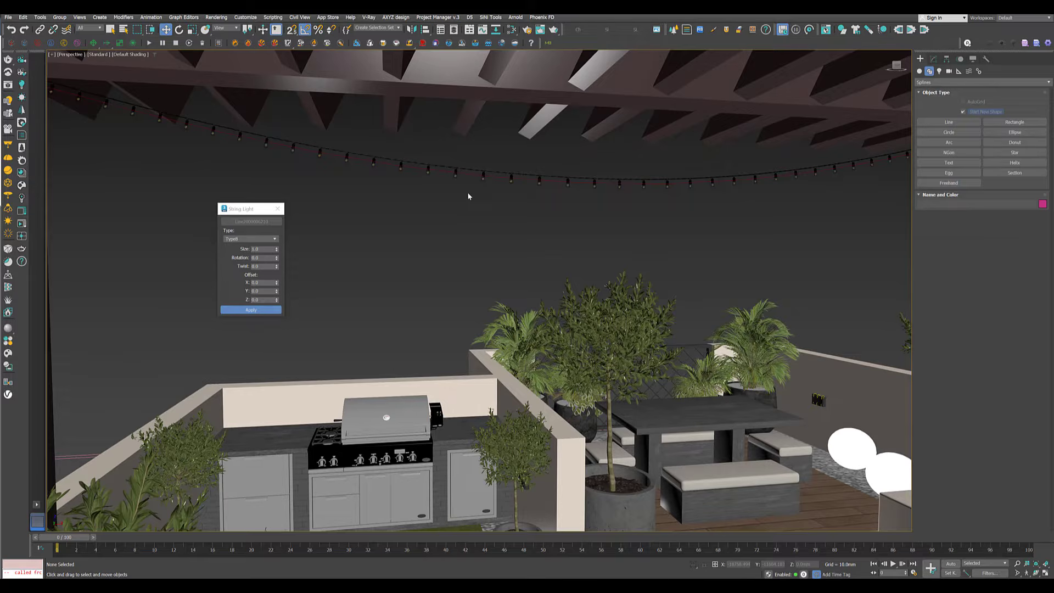
{"action": "double_click", "coordinate": [262, 250]}
{"action": "key", "text": "Return"}
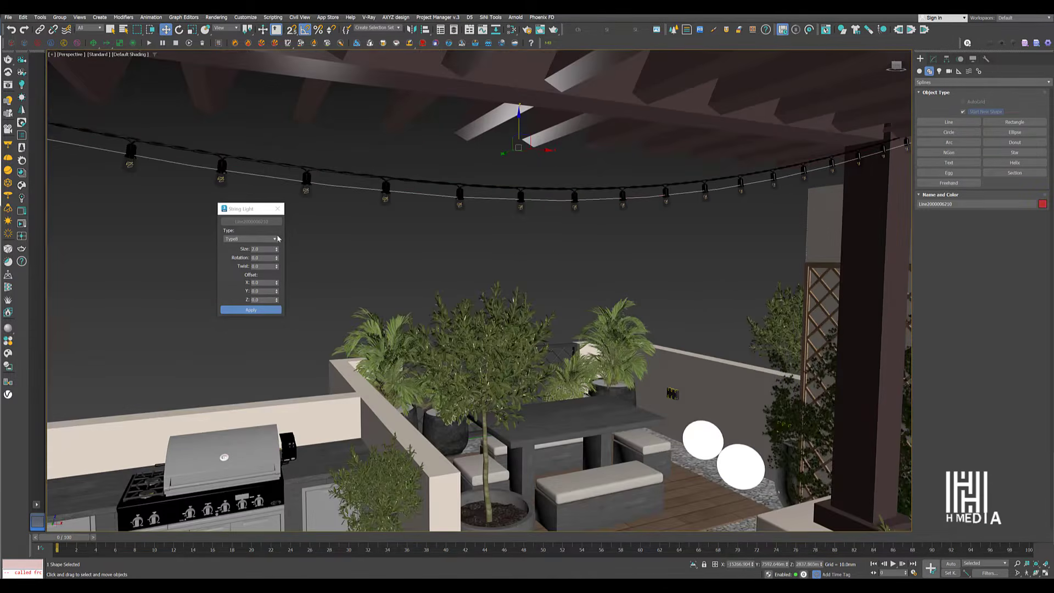
Try bulb styles Type9 and Type7 on the string light, and switch it to Type6.
{"action": "left_click", "coordinate": [274, 239]}
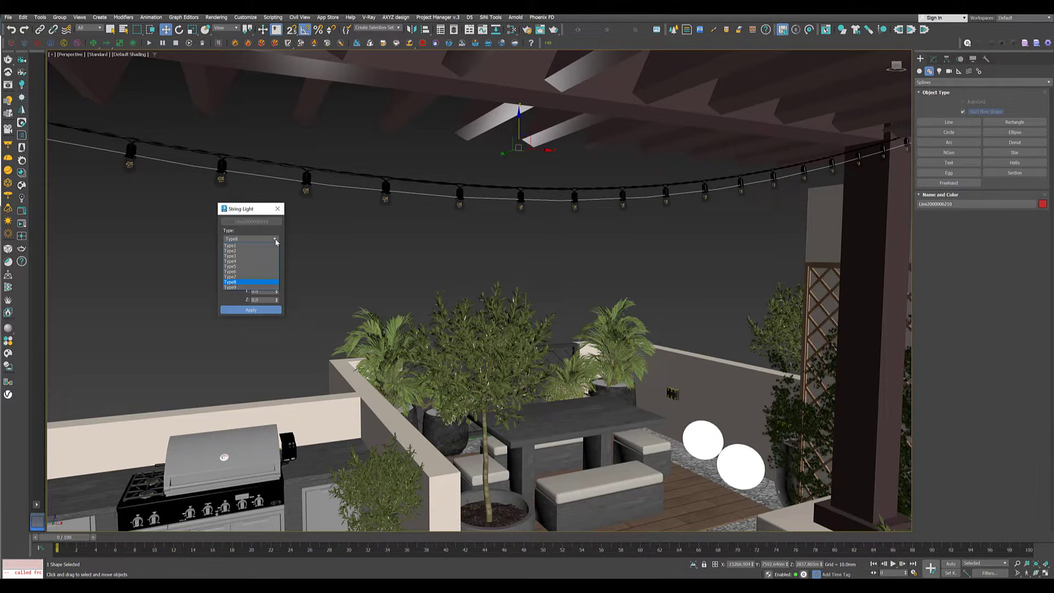
{"action": "left_click", "coordinate": [242, 287]}
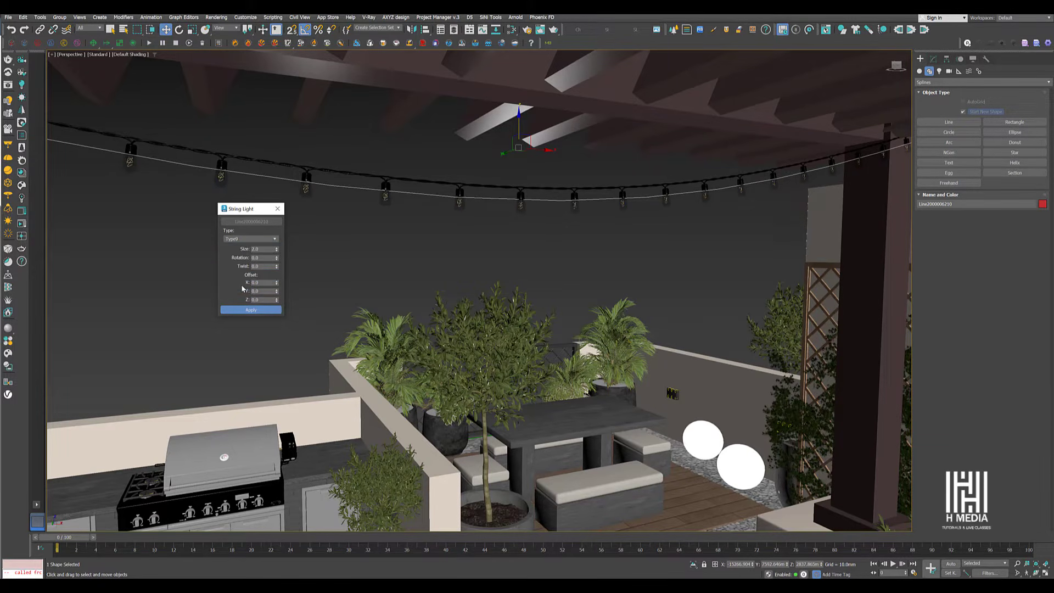
{"action": "left_click", "coordinate": [257, 239]}
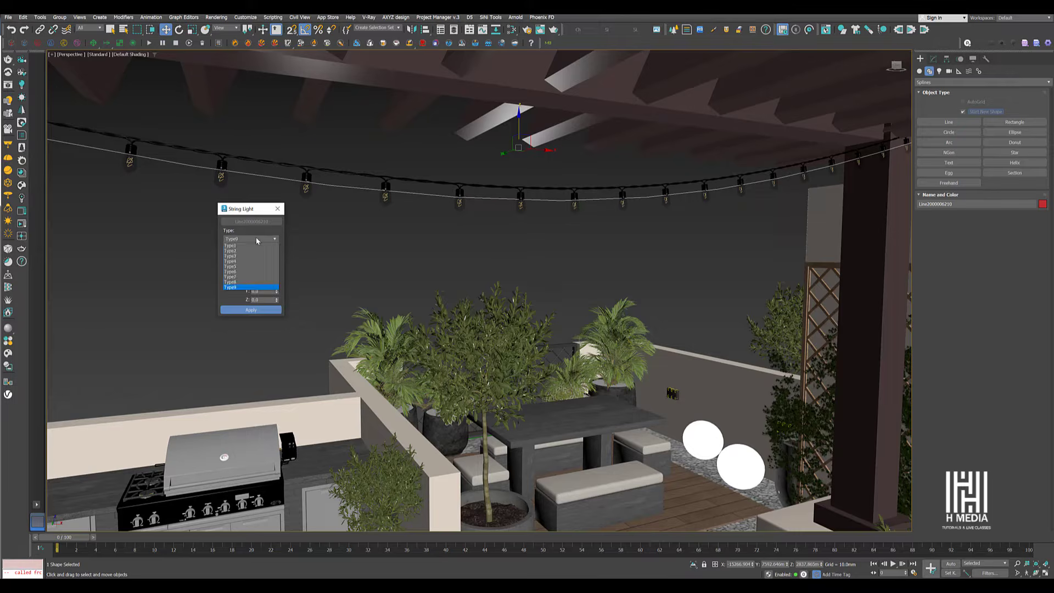
{"action": "left_click", "coordinate": [247, 276]}
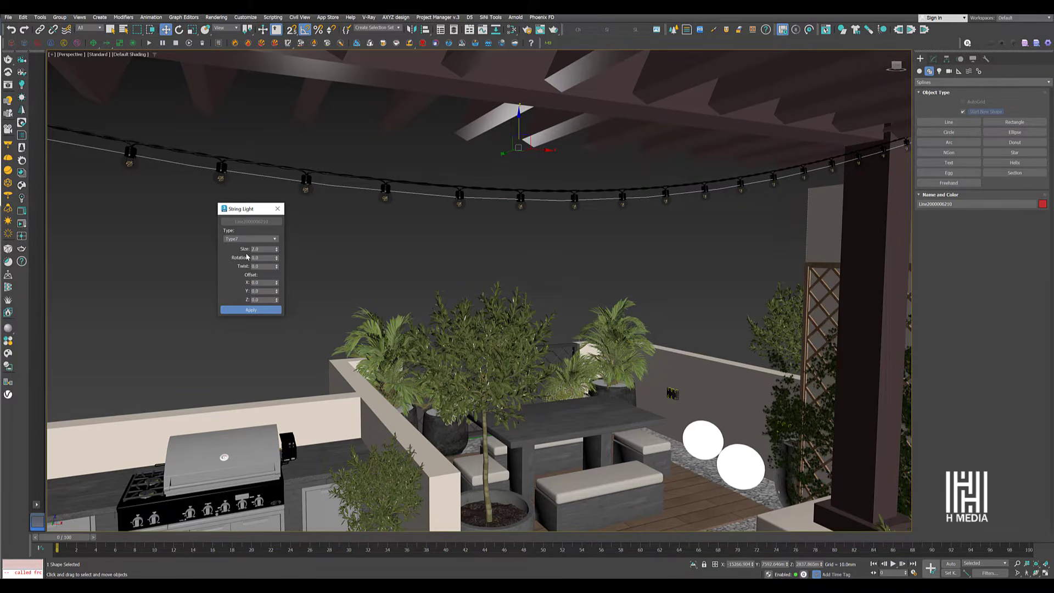
{"action": "left_click", "coordinate": [251, 239]}
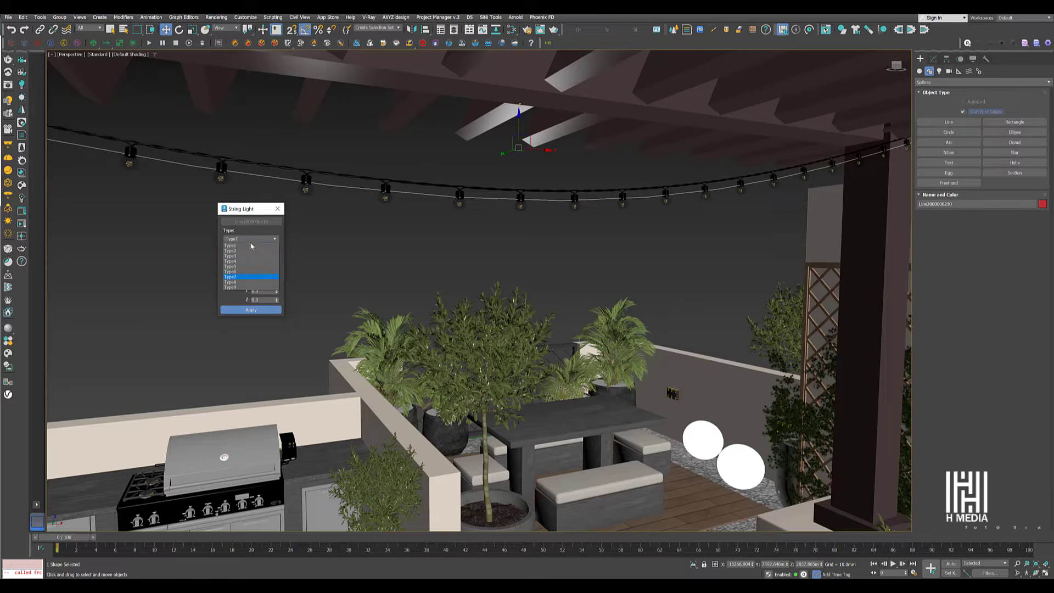
{"action": "left_click", "coordinate": [237, 272]}
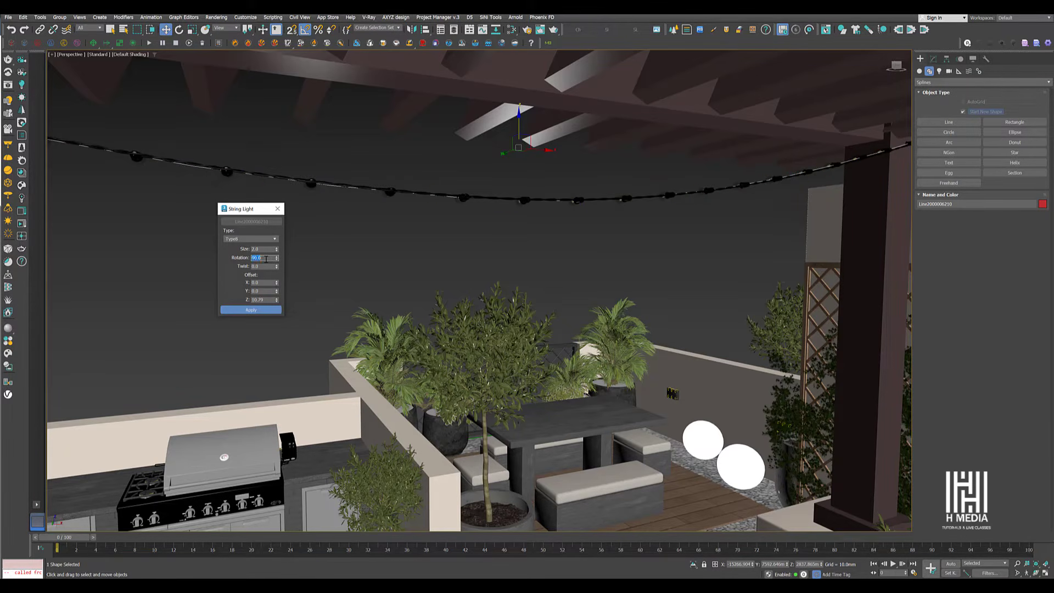
Try a bulb rotation of 45 on the string light, and set it to -45.
{"action": "key", "text": "BackSpace"}
{"action": "type", "text": "45"}
{"action": "key", "text": "Return"}
{"action": "type", "text": "-45"}
{"action": "key", "text": "Return"}
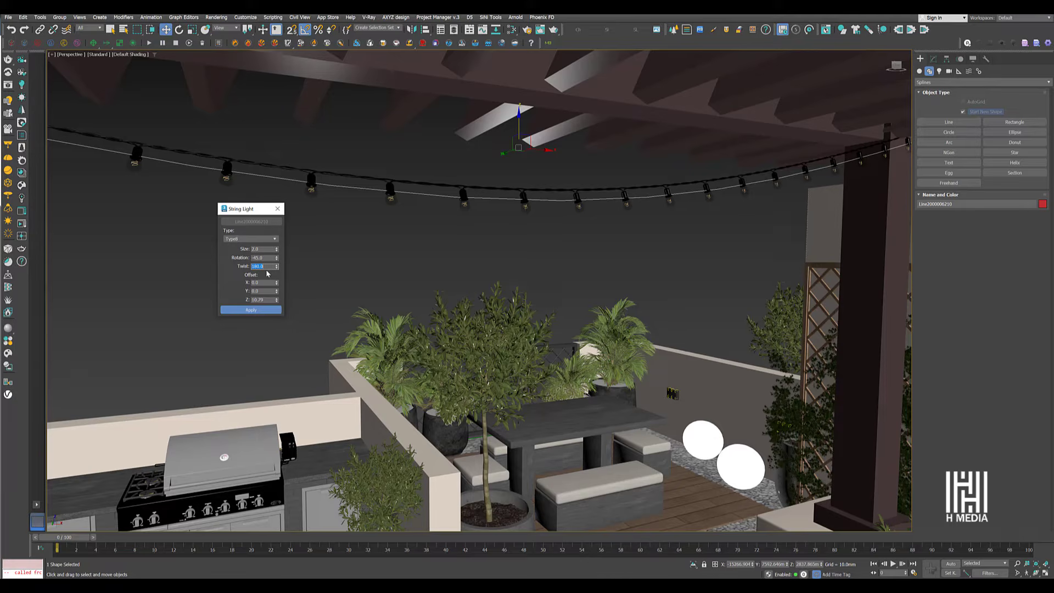
Set the string light's twist to 90 and apply the settings.
{"action": "type", "text": "90"}
{"action": "key", "text": "Return"}
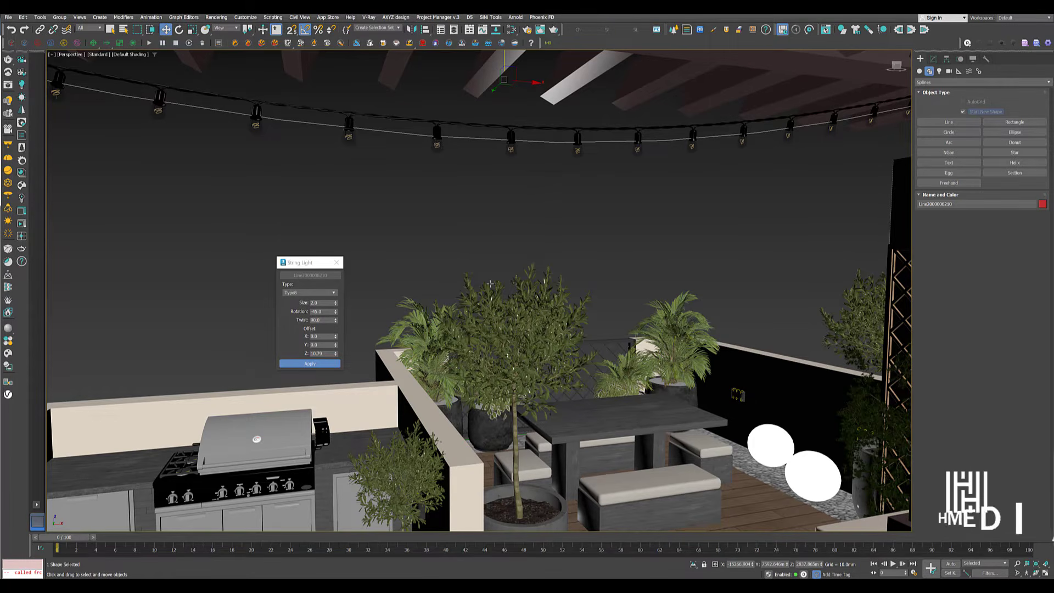
{"action": "left_click", "coordinate": [305, 363]}
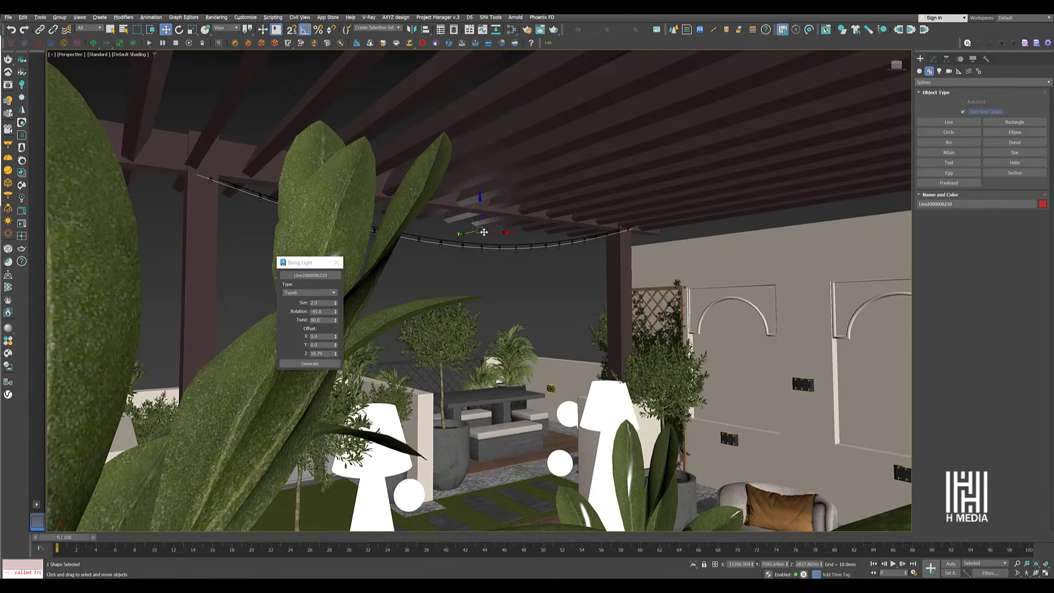
Move the guide line horizontally along Y beneath the pergola and generate another string light from it.
{"action": "left_click_drag", "start_coordinate": [483, 232], "coordinate": [477, 219]}
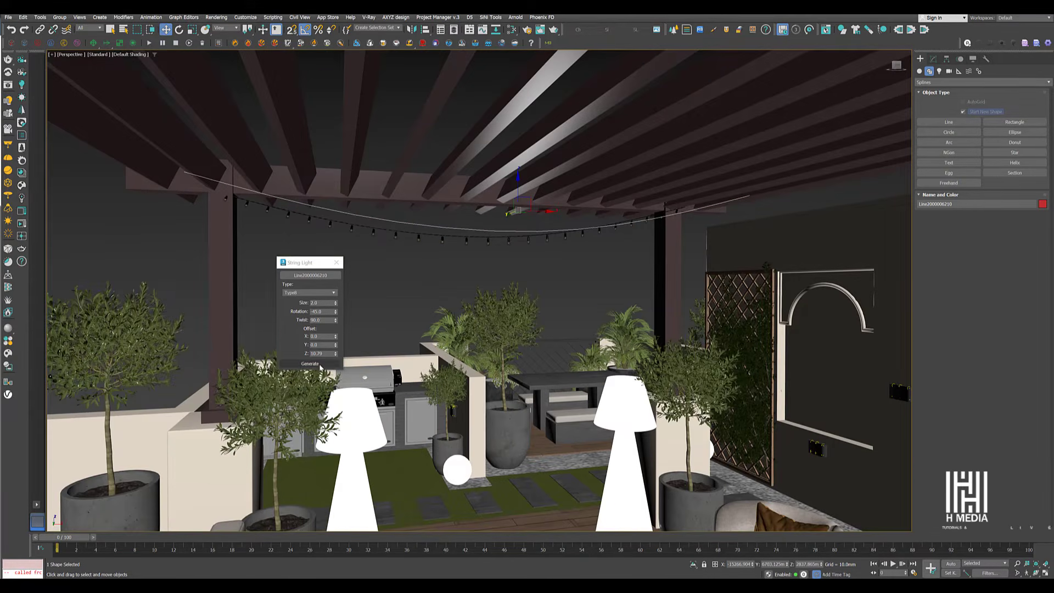
{"action": "left_click", "coordinate": [321, 364]}
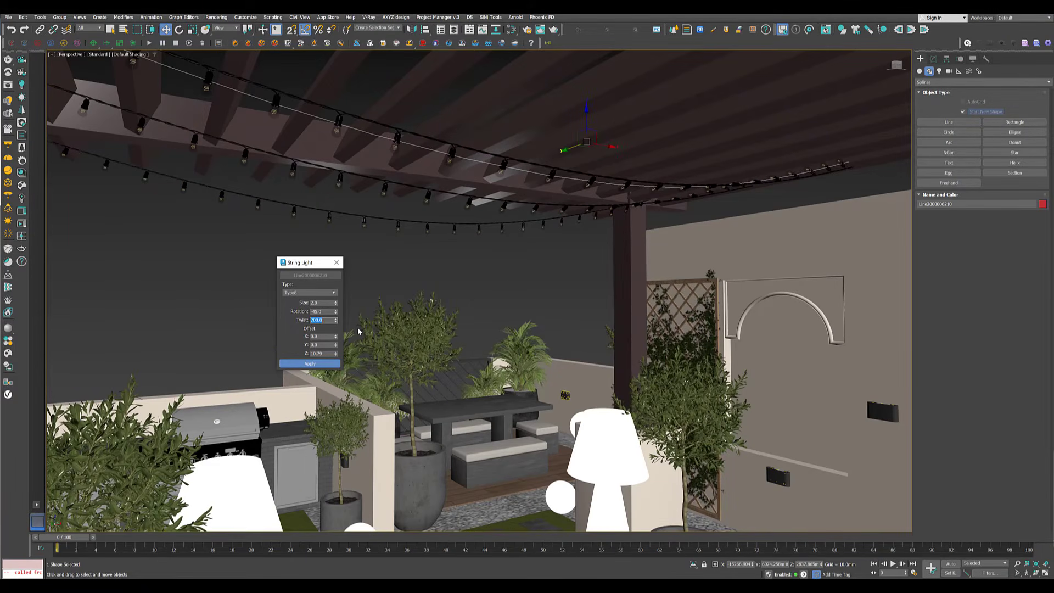
Try a twist of 180 on the newest string light, set it to 40 and apply the settings.
{"action": "type", "text": "180"}
{"action": "key", "text": "Return"}
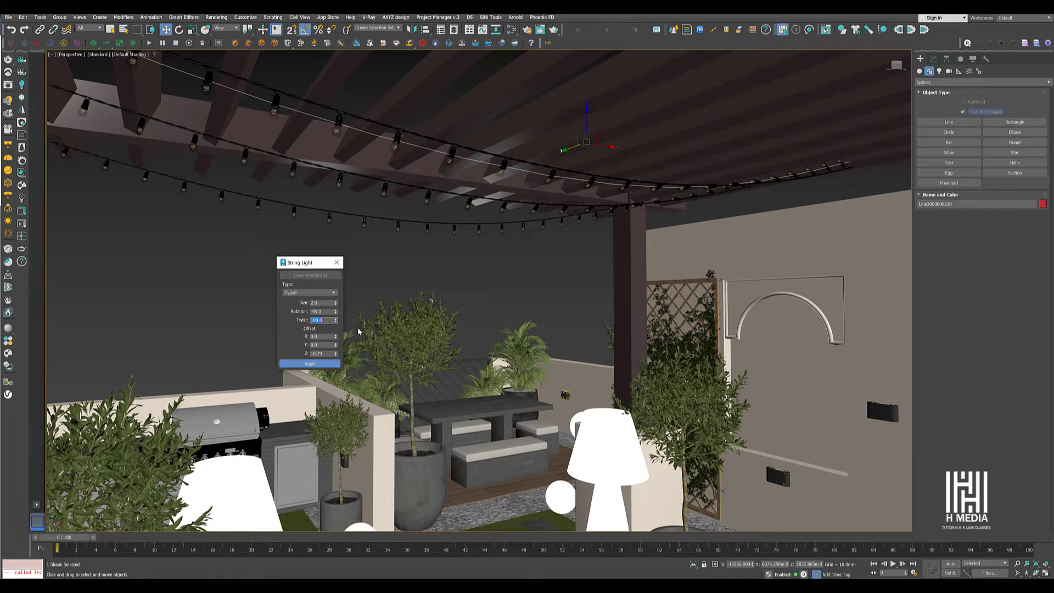
{"action": "type", "text": "40"}
{"action": "key", "text": "Return"}
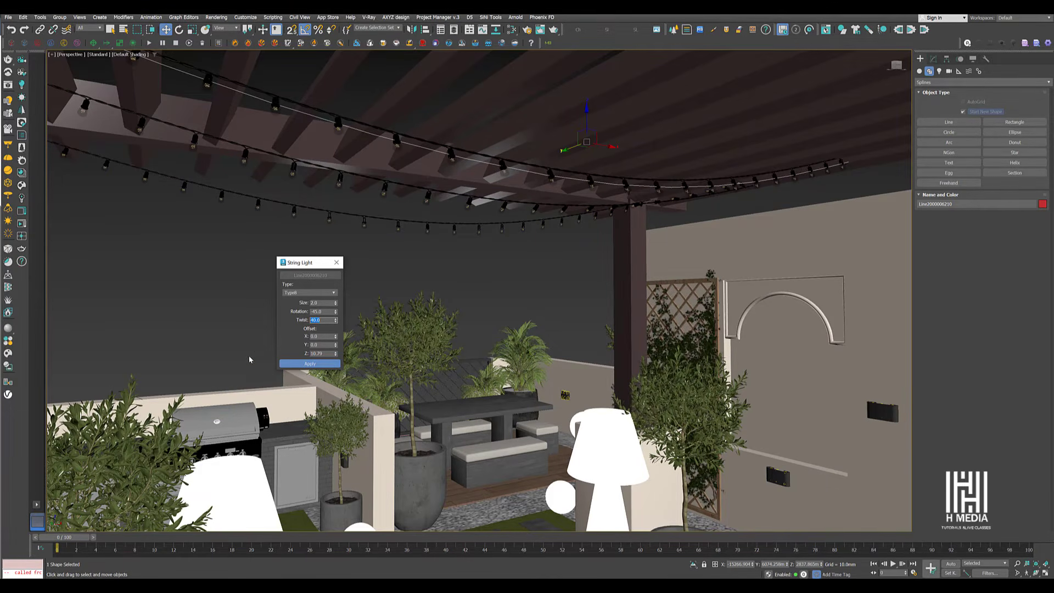
{"action": "left_click", "coordinate": [309, 364]}
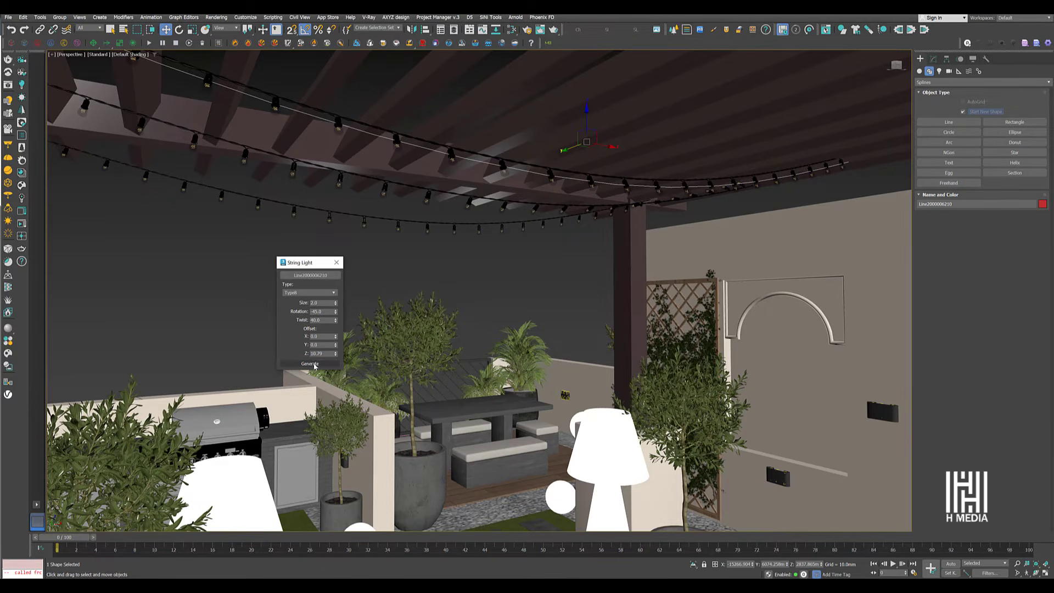
{"action": "middle_click_drag", "start_coordinate": [423, 252], "coordinate": [463, 248]}
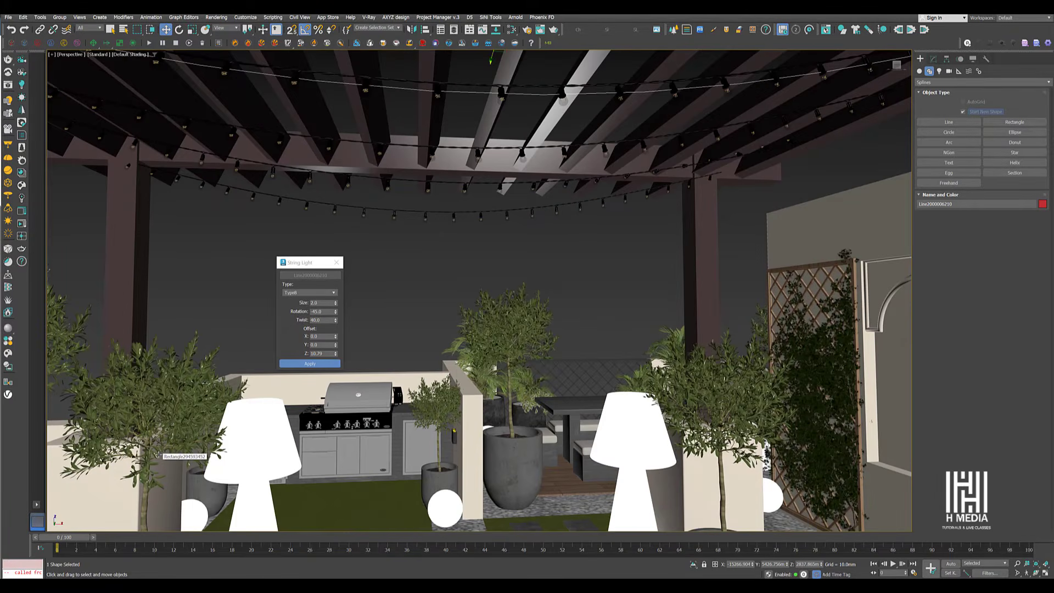